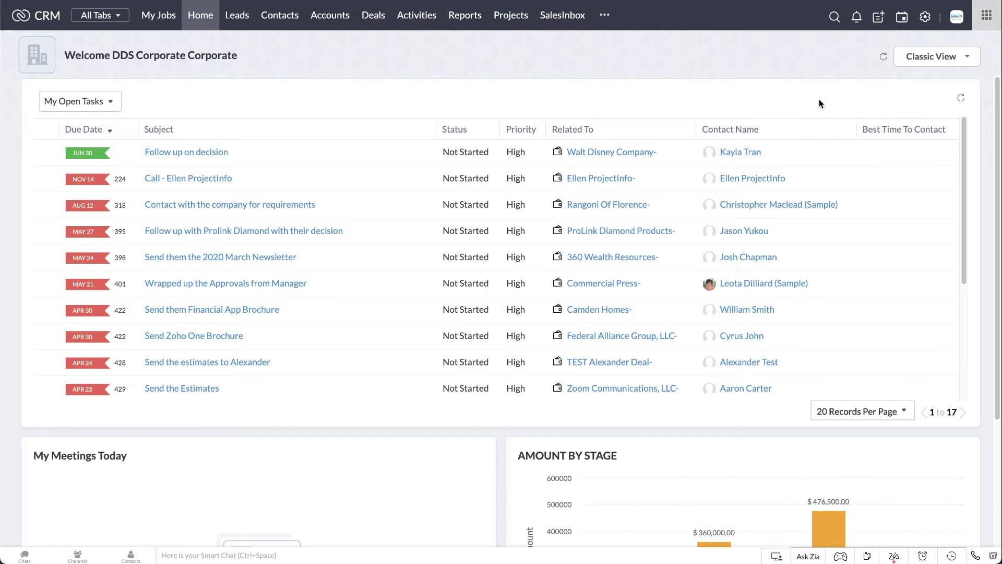
Step: Go to Setup and the Modules and Fields settings page
click(926, 23)
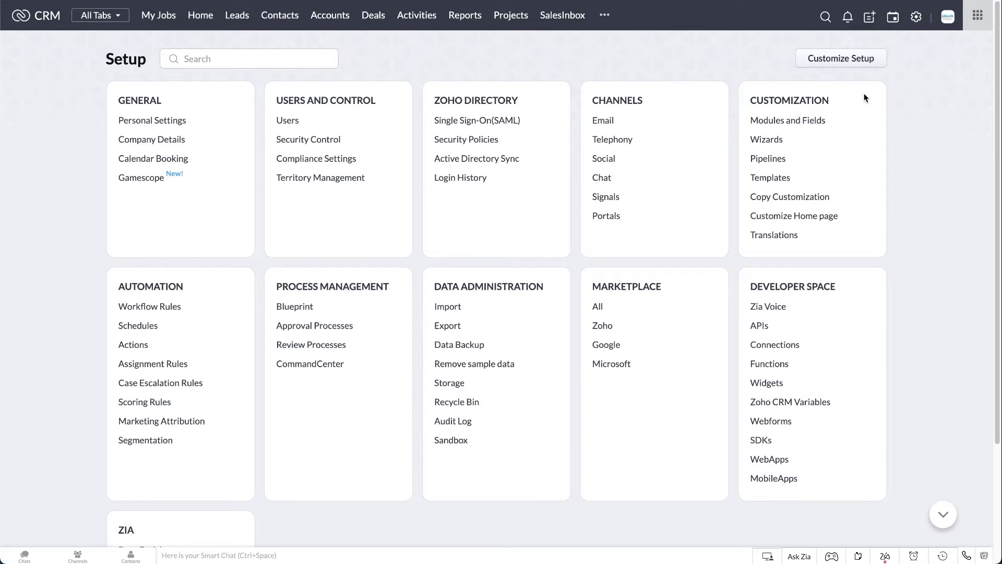
click(819, 122)
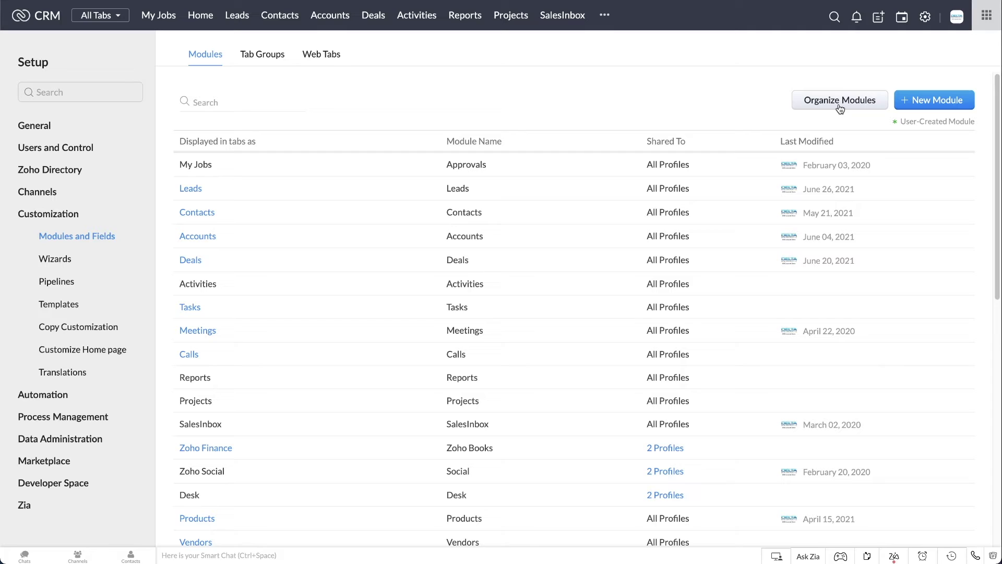
Step: In Organize Modules, uncheck Projects and SalesInbox so they leave the tab bar
click(839, 106)
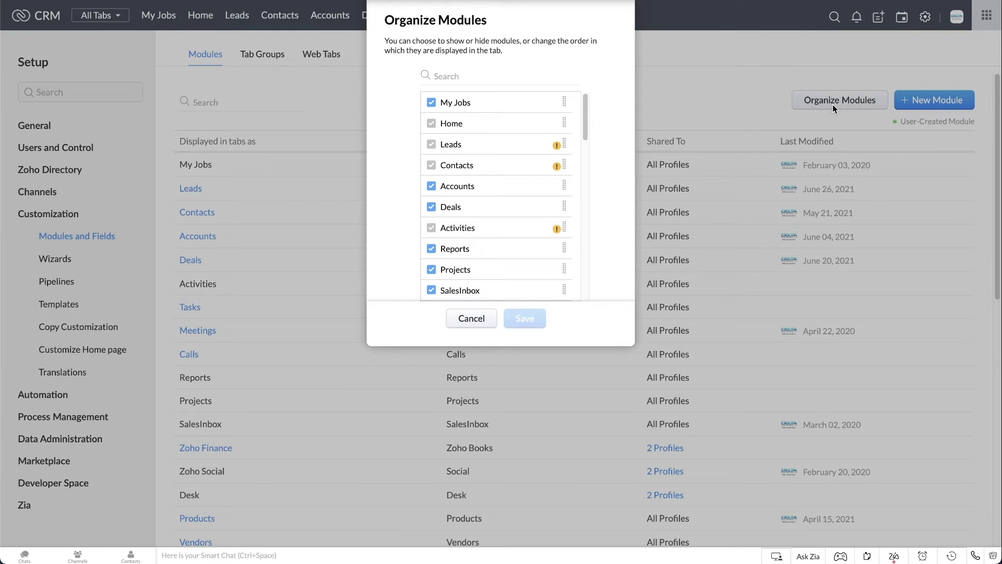
scroll(555, 201, down, 1)
scroll(556, 201, down, 3)
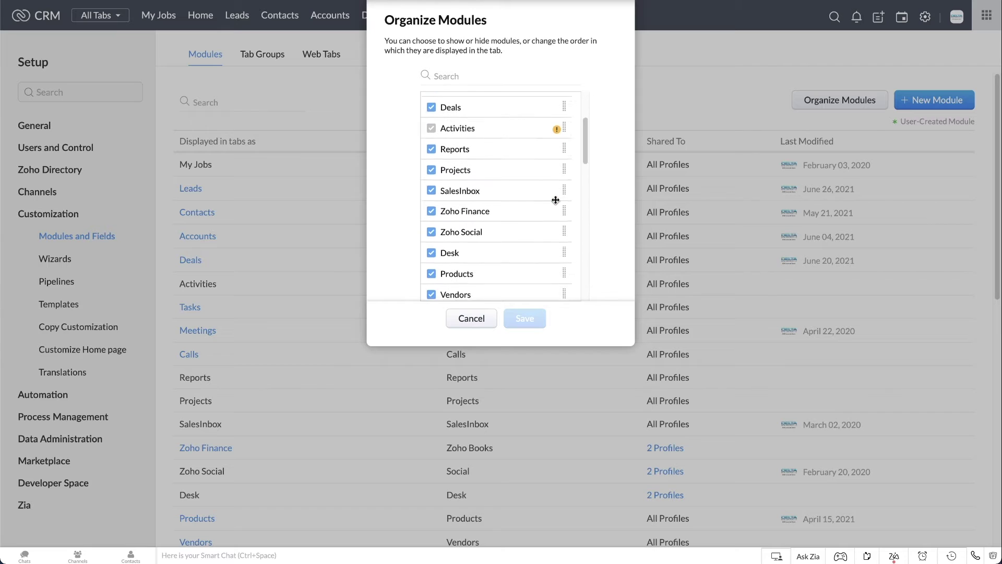
scroll(556, 200, down, 2)
scroll(555, 201, down, 1)
scroll(555, 201, down, 2)
scroll(556, 200, down, 2)
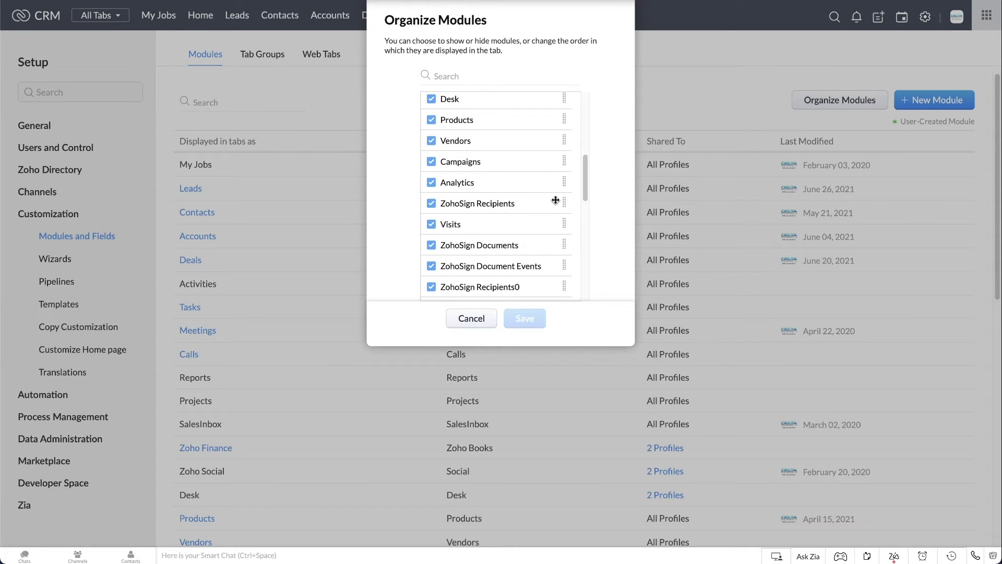
scroll(556, 201, up, 2)
scroll(555, 200, up, 8)
scroll(556, 200, up, 1)
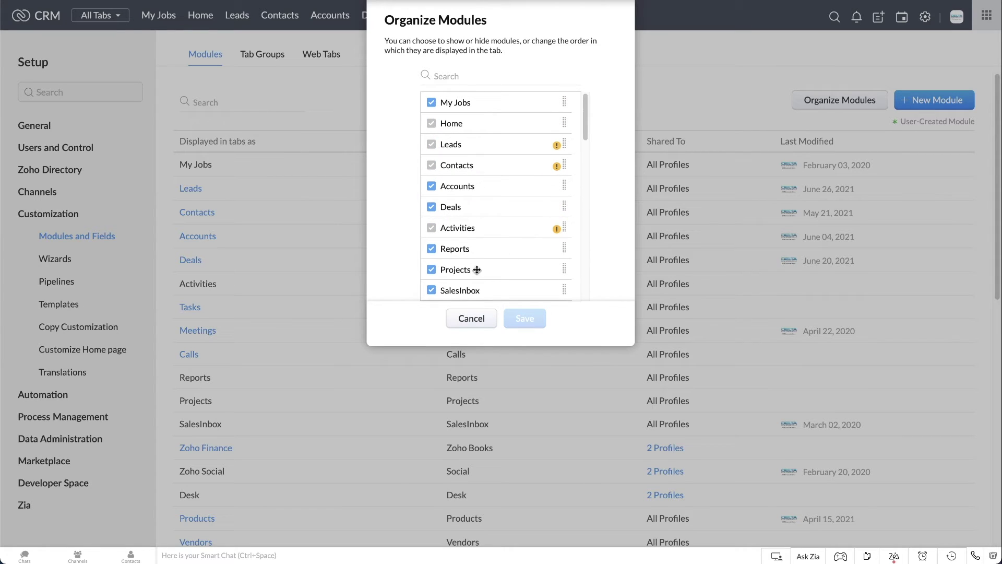
click(432, 270)
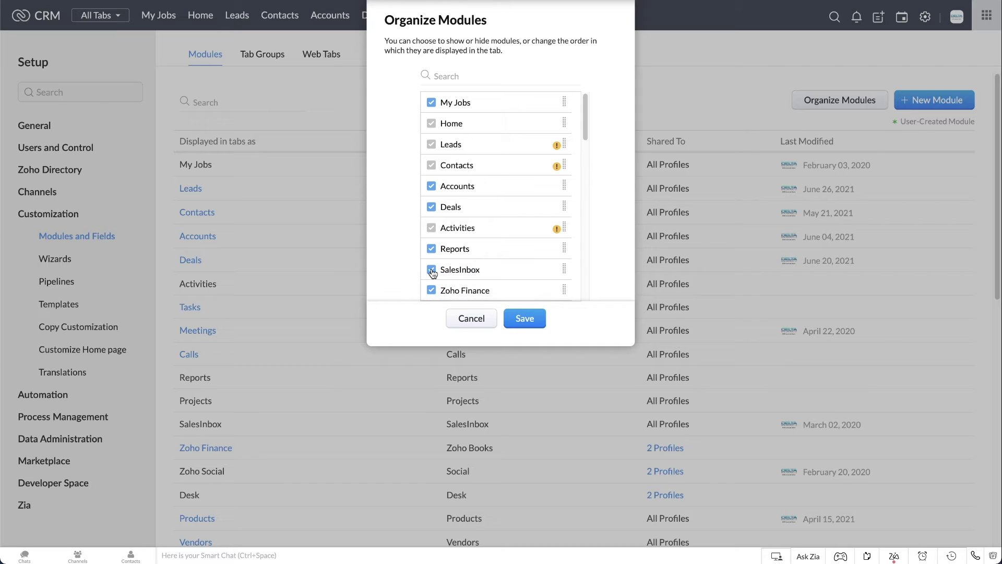
click(432, 270)
Step: Drag the Deals row up above Contacts so it sits directly below Leads
drag(563, 206, 563, 193)
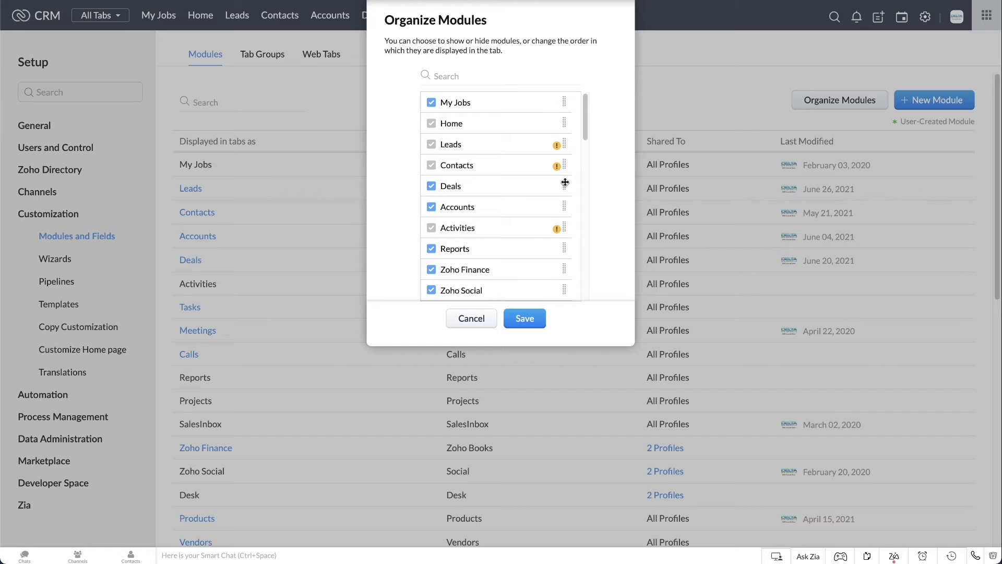
drag(564, 193, 564, 164)
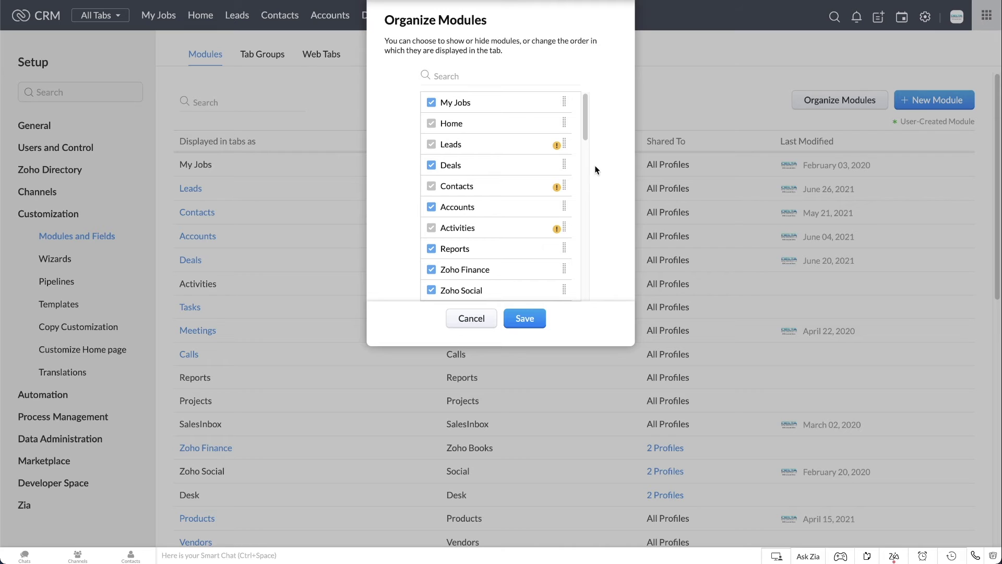
Step: Save the arrangement: Deals after Leads, Projects and SalesInbox hidden
click(526, 323)
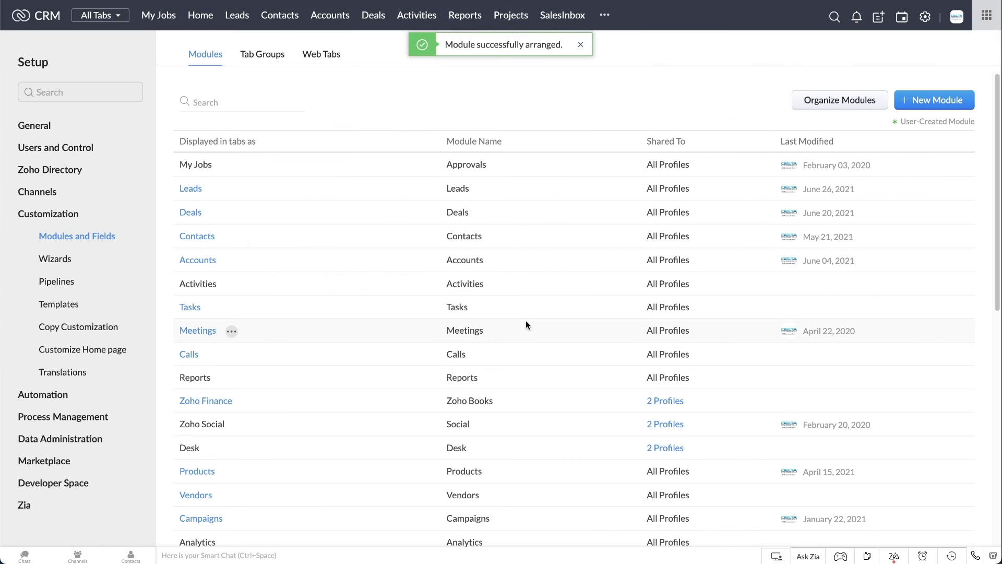